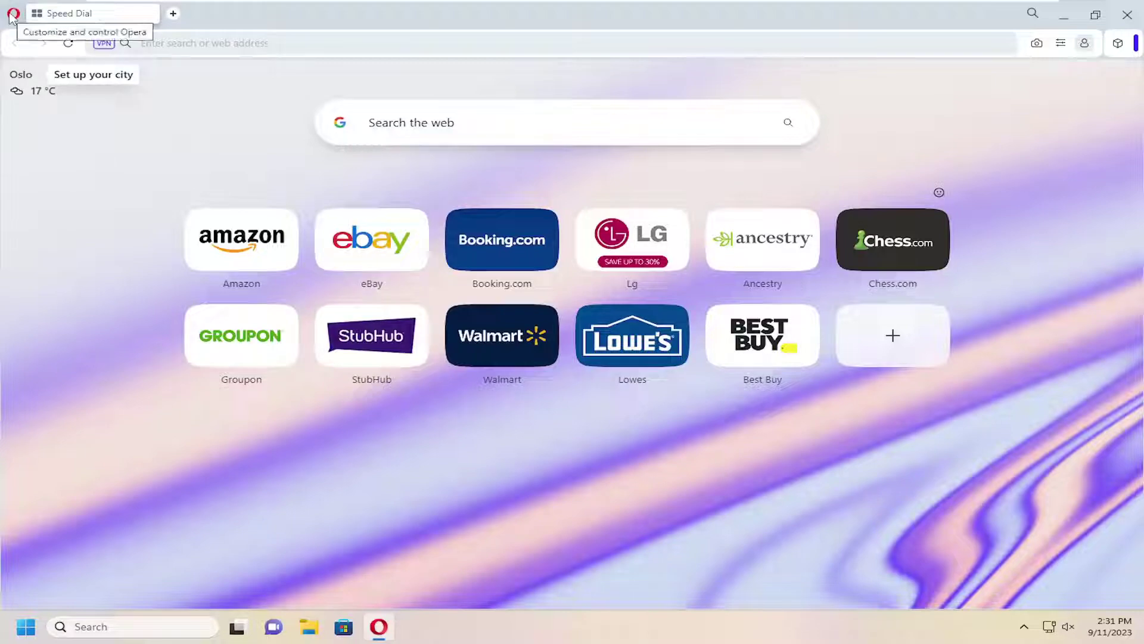
Step: Reach Opera's Settings from the main menu and expand the Advanced section
{"action": "left_click", "coordinate": [13, 18]}
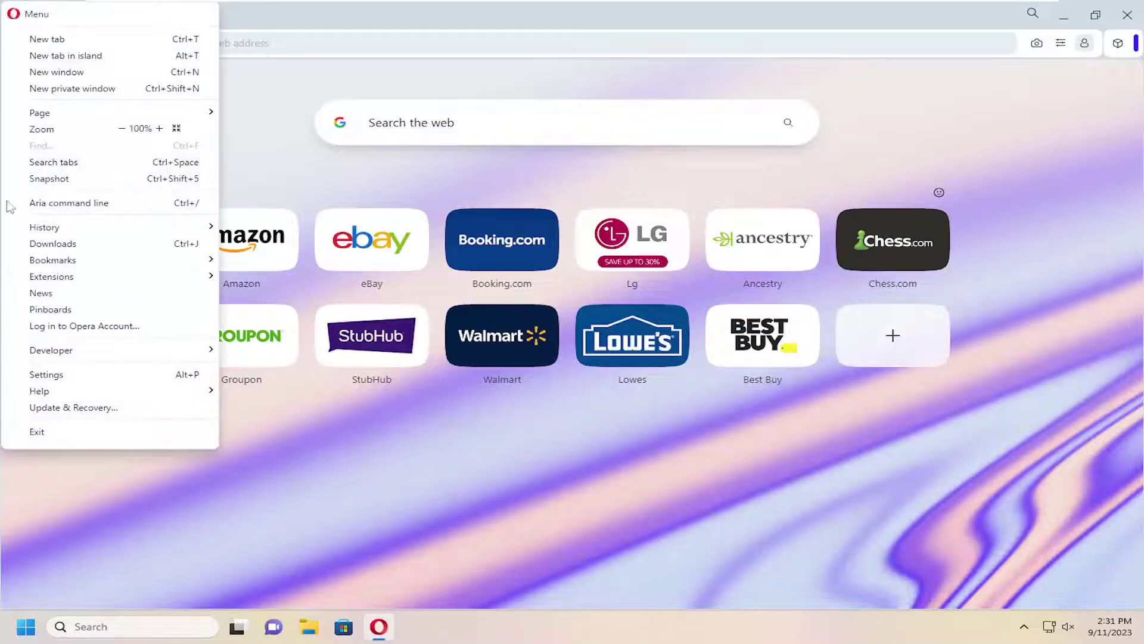
{"action": "left_click", "coordinate": [49, 375]}
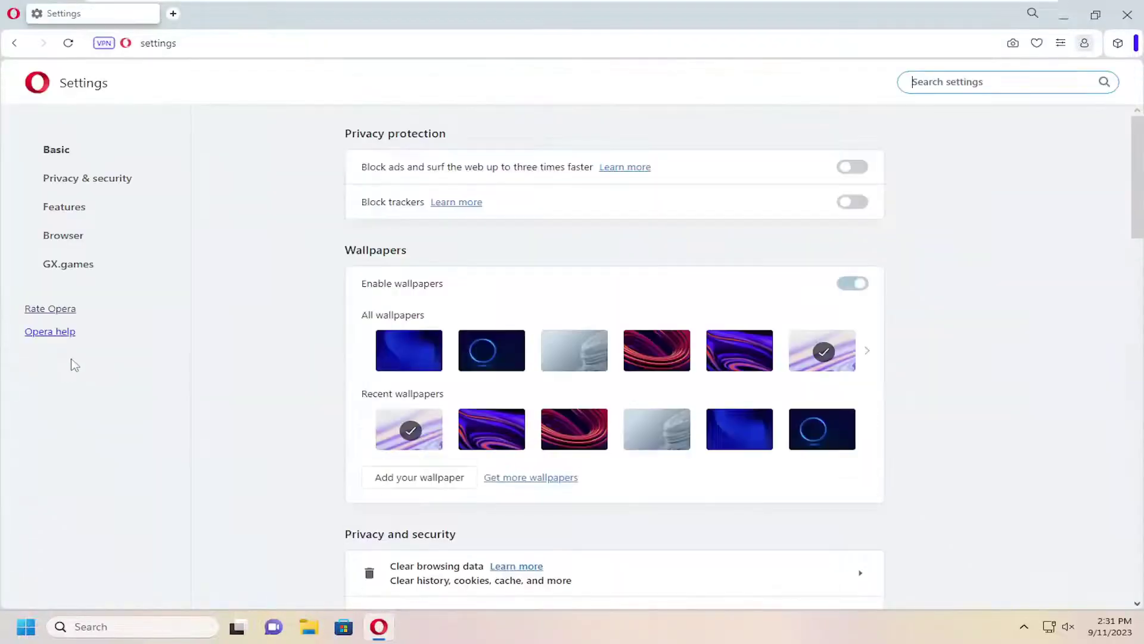
{"action": "scroll", "coordinate": [577, 294], "scroll_direction": "down", "scroll_amount": 1}
{"action": "scroll", "coordinate": [596, 235], "scroll_direction": "down", "scroll_amount": 5}
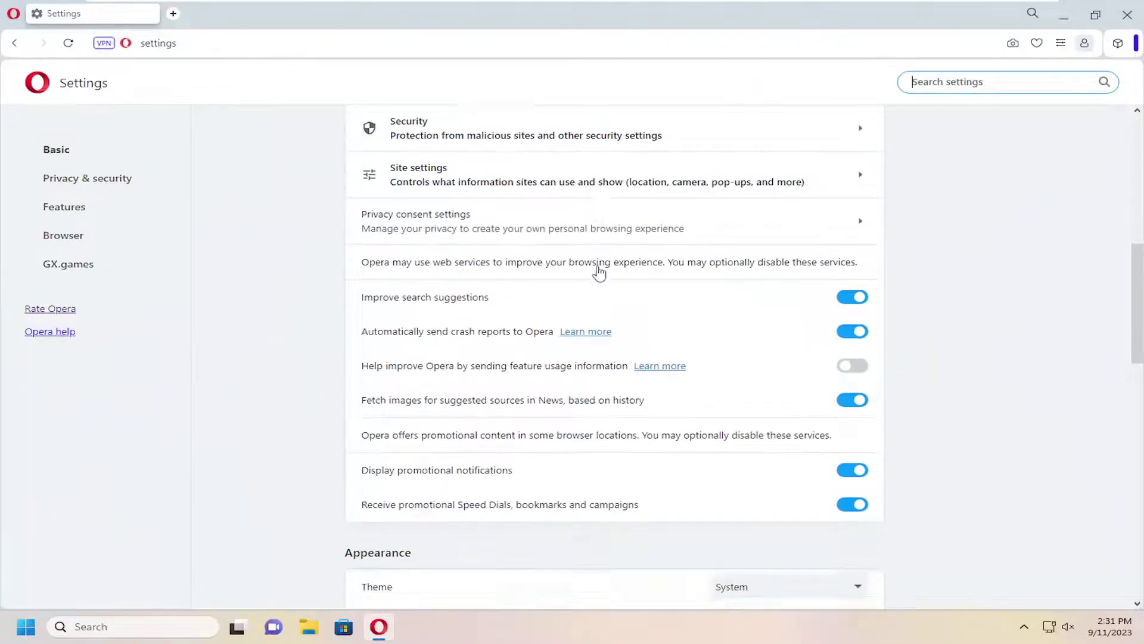
{"action": "scroll", "coordinate": [600, 269], "scroll_direction": "down", "scroll_amount": 6}
{"action": "scroll", "coordinate": [573, 302], "scroll_direction": "down", "scroll_amount": 2}
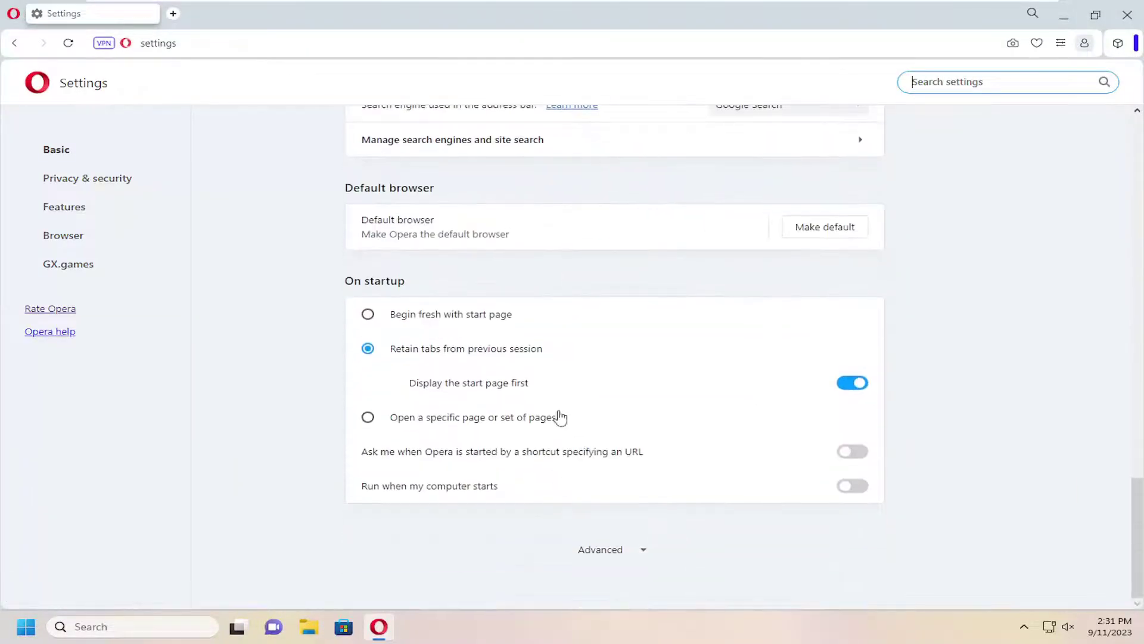
{"action": "left_click", "coordinate": [601, 555]}
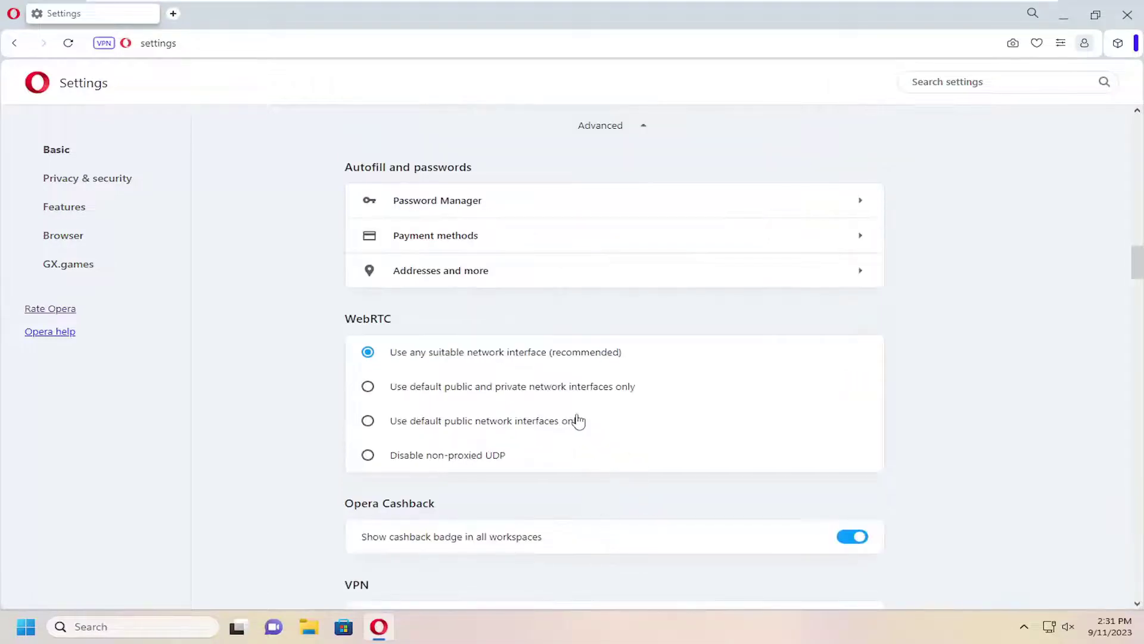
{"action": "scroll", "coordinate": [503, 364], "scroll_direction": "down", "scroll_amount": 1}
{"action": "scroll", "coordinate": [448, 281], "scroll_direction": "down", "scroll_amount": 3}
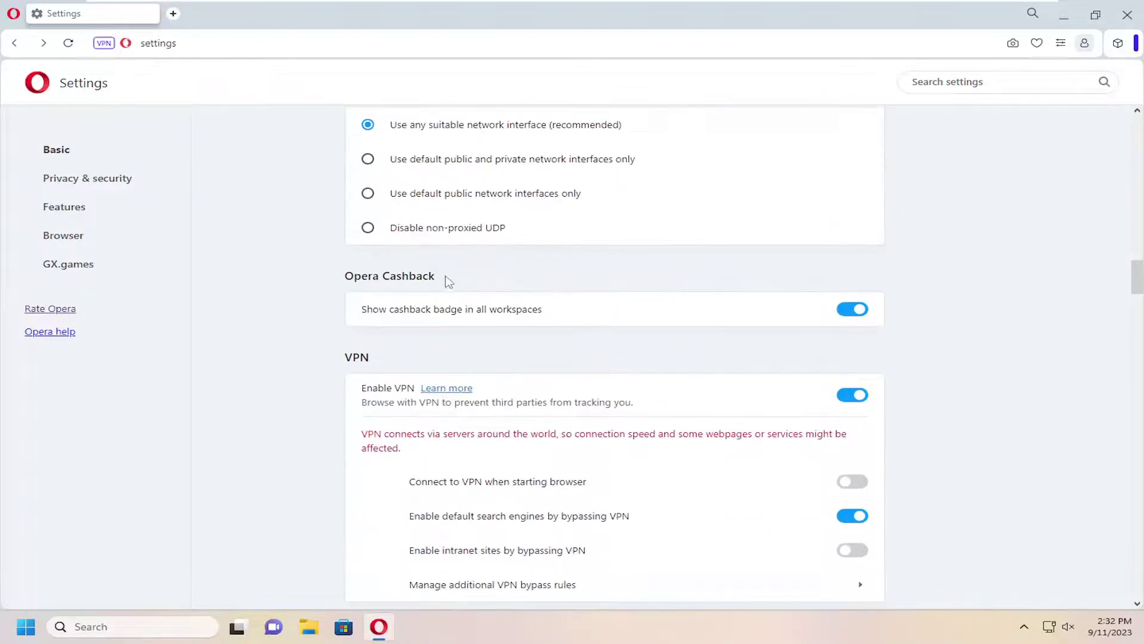
{"action": "scroll", "coordinate": [454, 307], "scroll_direction": "down", "scroll_amount": 4}
{"action": "scroll", "coordinate": [447, 307], "scroll_direction": "down", "scroll_amount": 4}
{"action": "scroll", "coordinate": [437, 317], "scroll_direction": "down", "scroll_amount": 3}
{"action": "scroll", "coordinate": [438, 318], "scroll_direction": "down", "scroll_amount": 4}
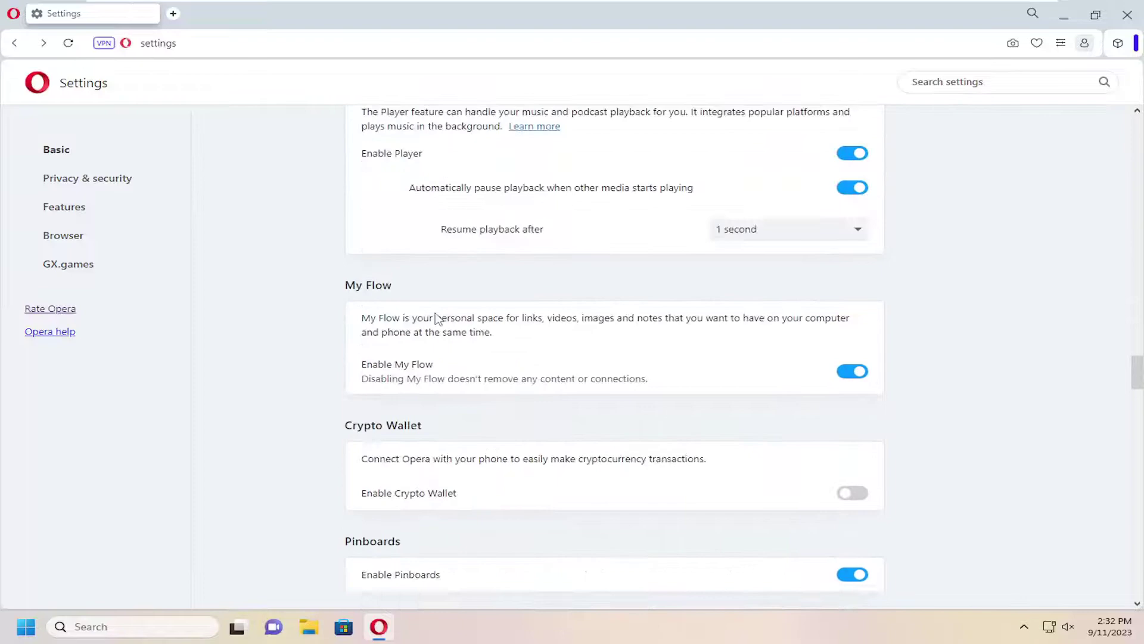
{"action": "scroll", "coordinate": [437, 319], "scroll_direction": "down", "scroll_amount": 4}
{"action": "scroll", "coordinate": [435, 323], "scroll_direction": "down", "scroll_amount": 3}
{"action": "scroll", "coordinate": [432, 324], "scroll_direction": "down", "scroll_amount": 4}
{"action": "scroll", "coordinate": [432, 324], "scroll_direction": "up", "scroll_amount": 1}
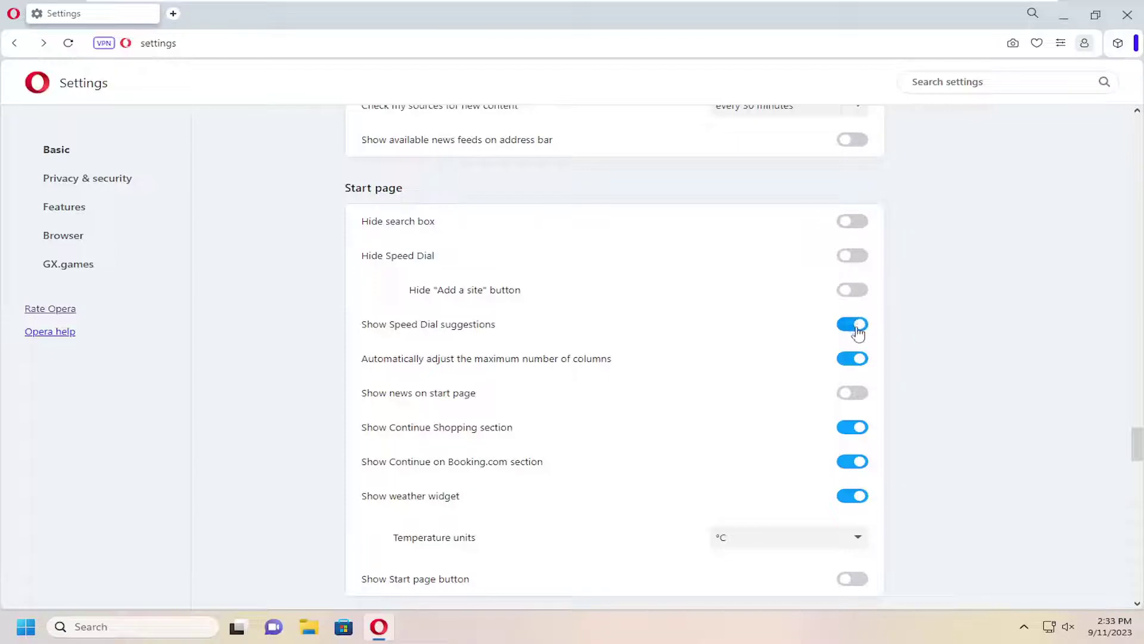
Step: Turn Show Speed Dial suggestions off and enable Hide search box and Hide Speed Dial
{"action": "left_click", "coordinate": [857, 329]}
{"action": "left_click", "coordinate": [857, 329]}
{"action": "left_click", "coordinate": [857, 232]}
{"action": "left_click", "coordinate": [845, 258]}
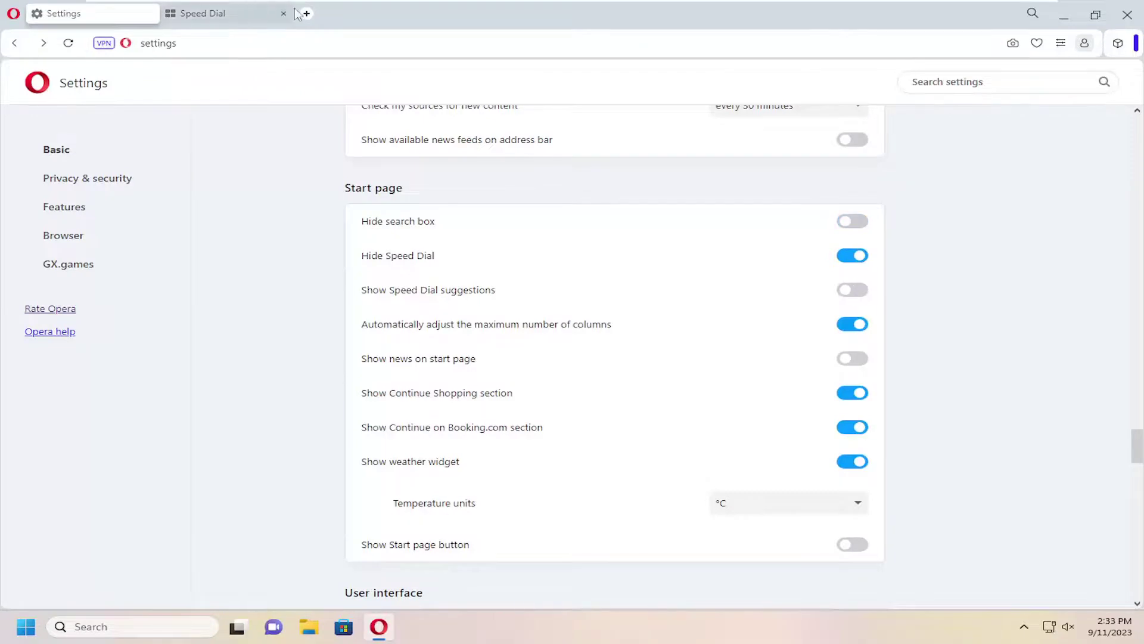
Step: Check a new start-page tab shows only wallpaper and search box, then close it
{"action": "left_click", "coordinate": [215, 14]}
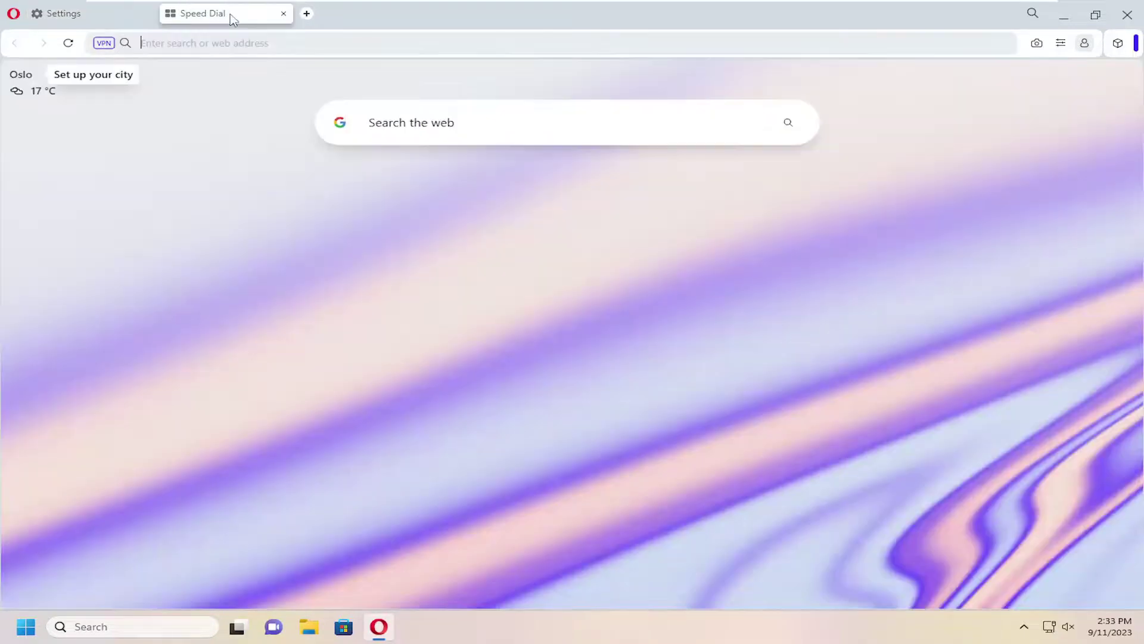
{"action": "left_click", "coordinate": [284, 15]}
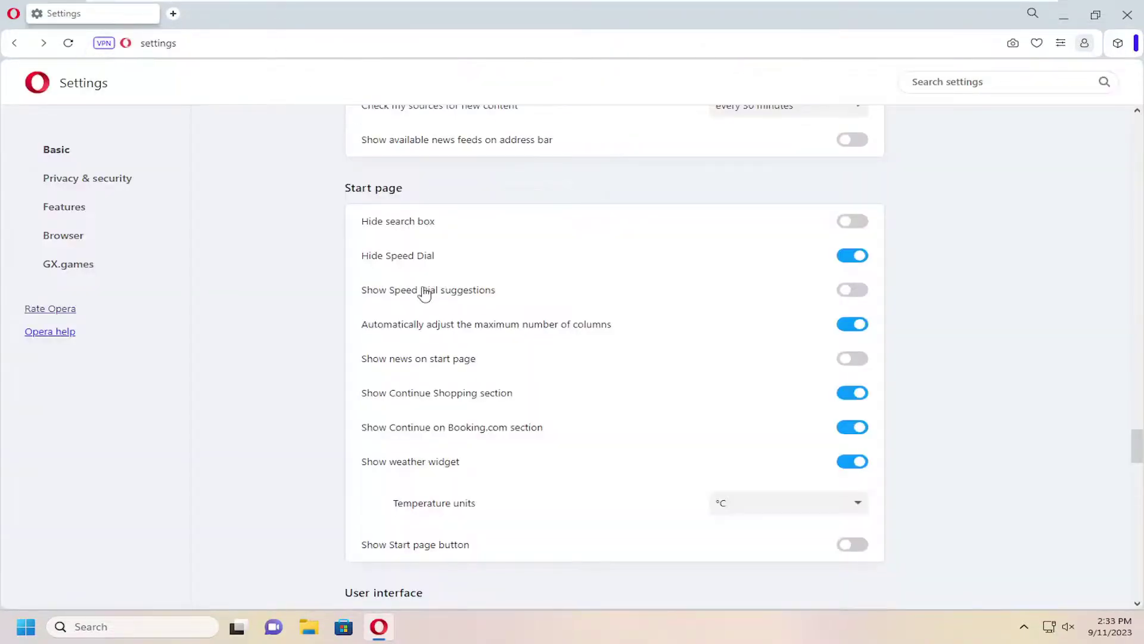